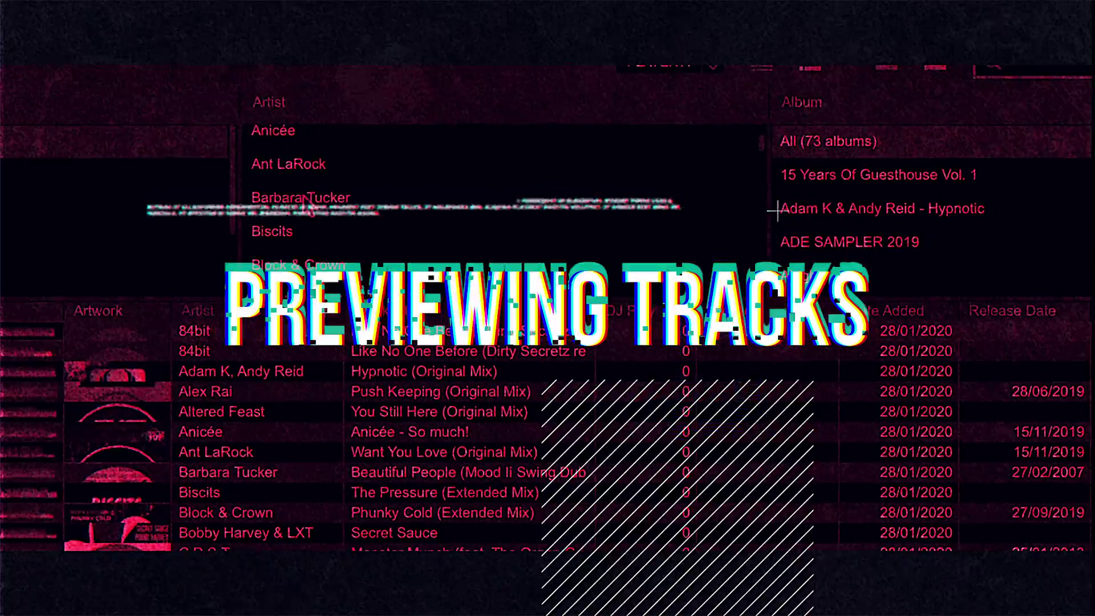
Filter the browser by the artist Ant LaRock so only his tracks are listed
{"action": "left_click", "coordinate": [344, 177]}
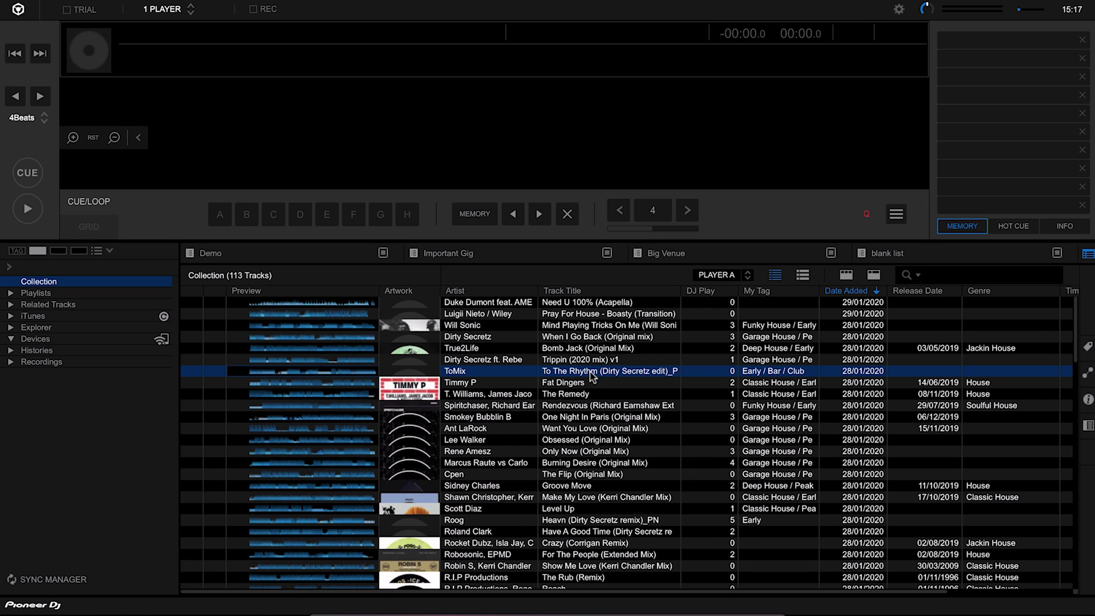
Preview To The Rhythm and Fat Dingers, eject it, then load One Night In Paris (Original Mix)
{"action": "double_click", "coordinate": [590, 371]}
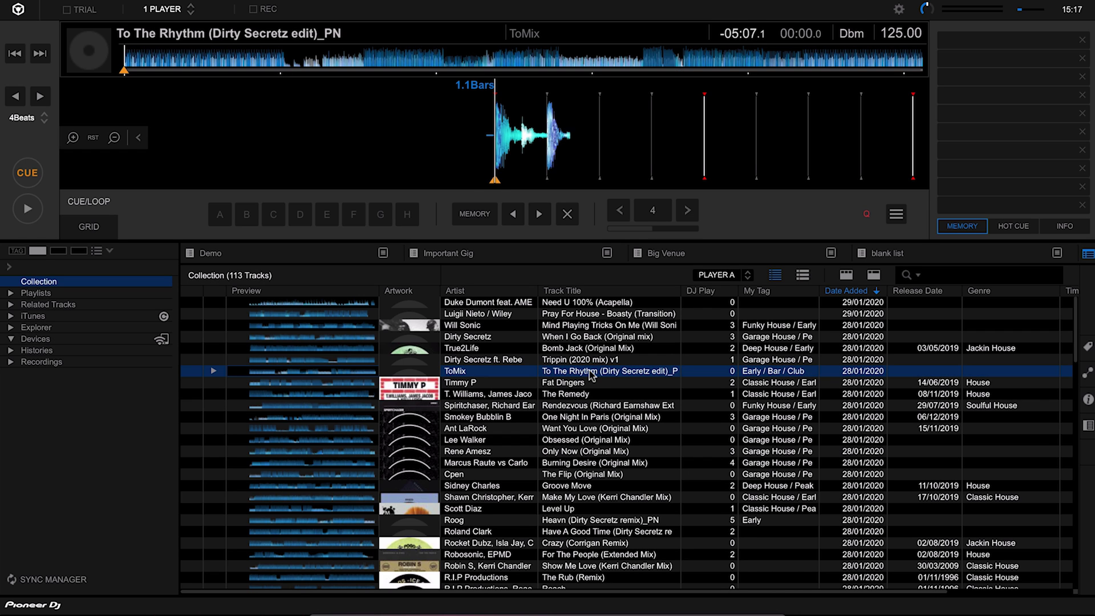
{"action": "left_click_drag", "start_coordinate": [590, 382], "coordinate": [498, 107]}
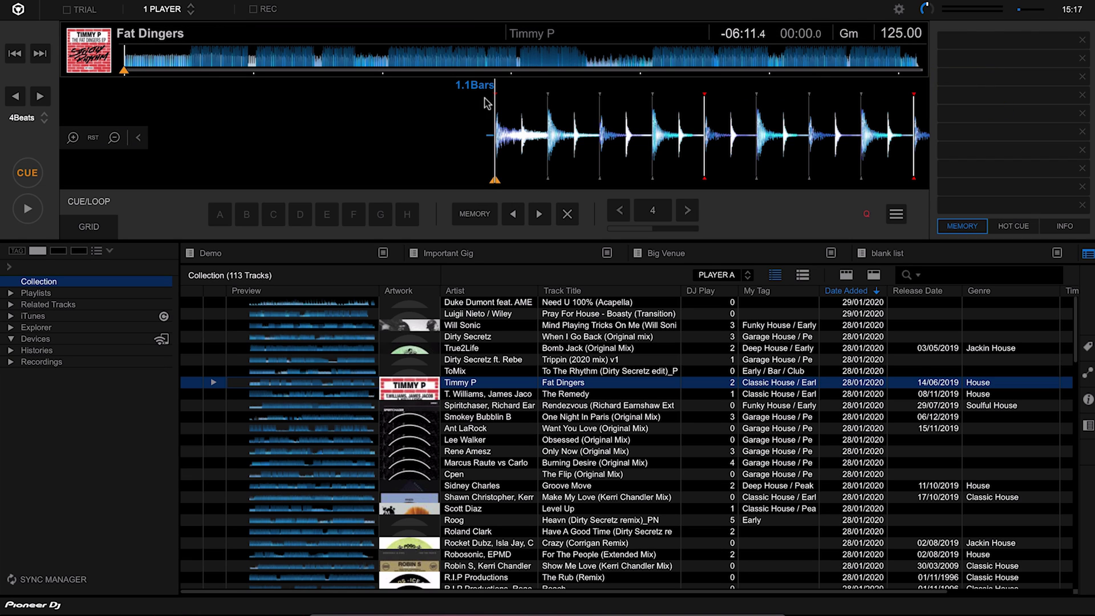
{"action": "left_click", "coordinate": [92, 56]}
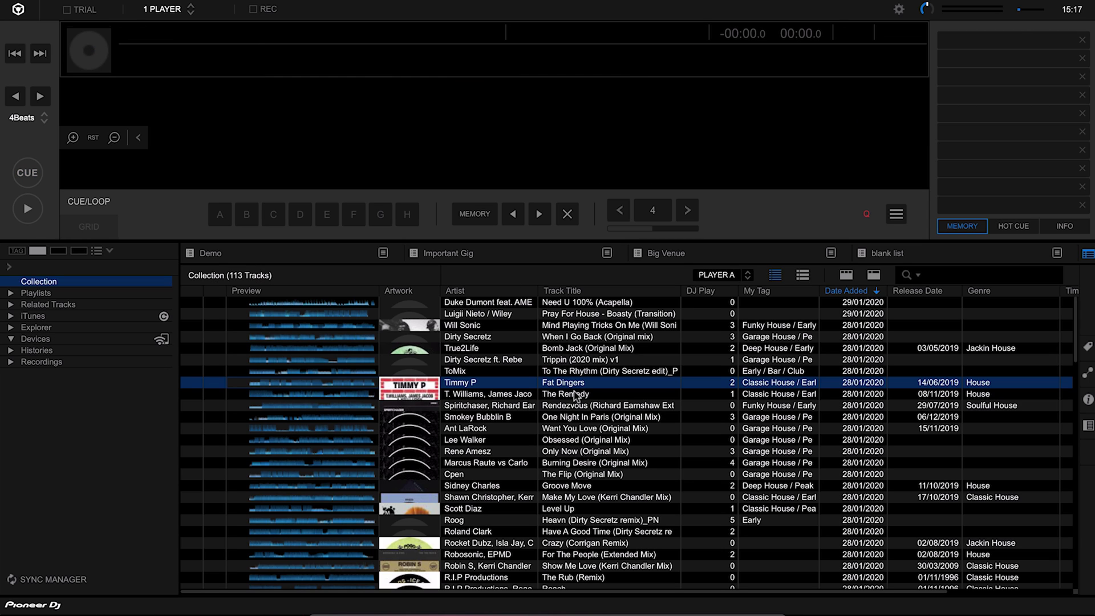
{"action": "double_click", "coordinate": [581, 419]}
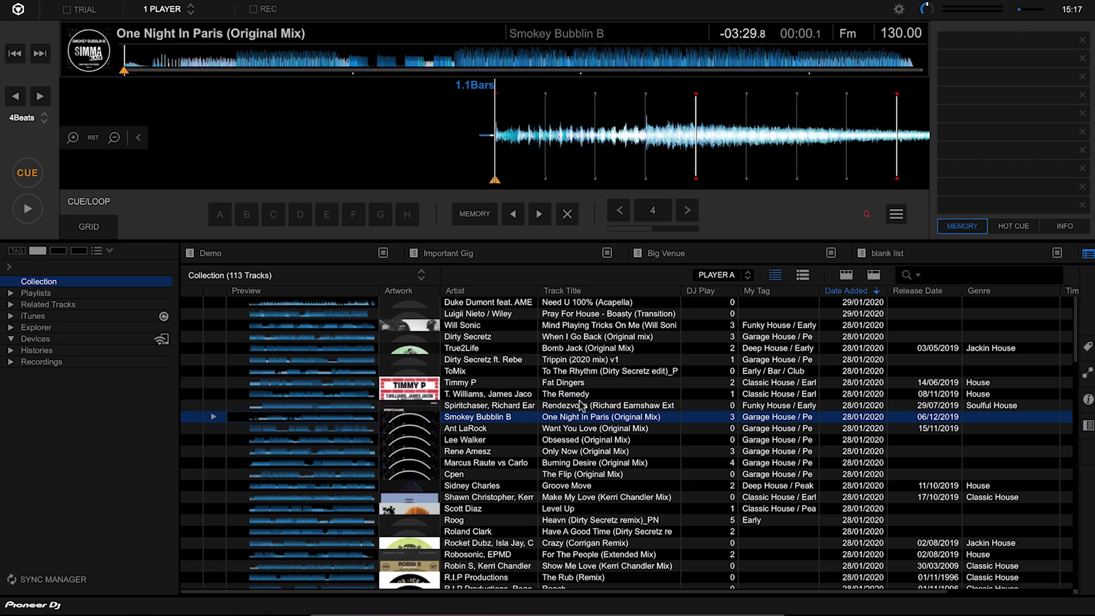
{"action": "left_click", "coordinate": [180, 10]}
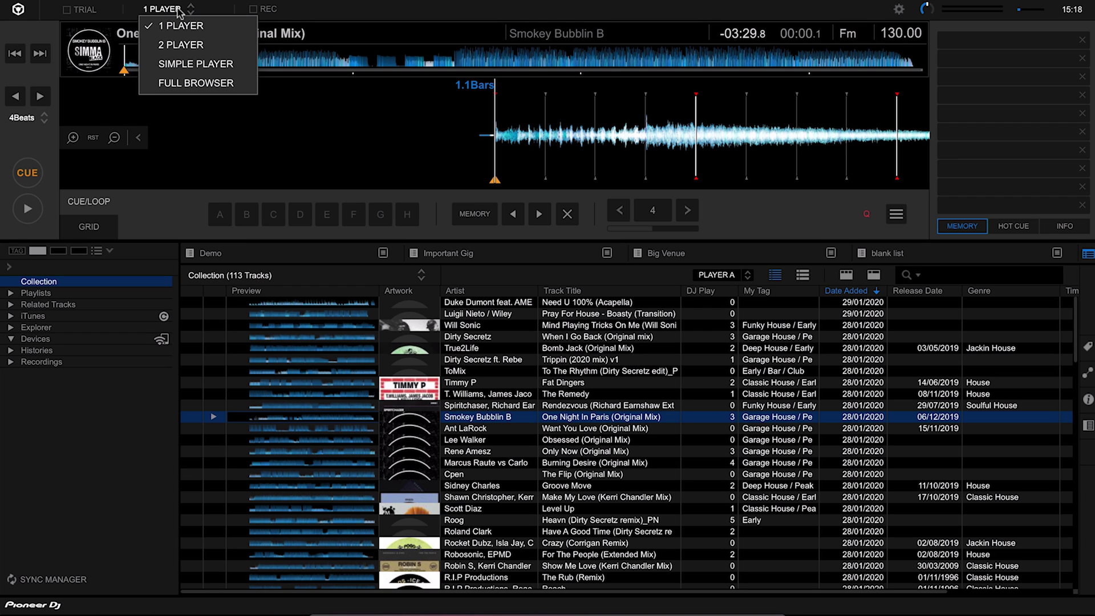
Switch to the 2 PLAYER layout and load The Remedy onto deck B
{"action": "left_click", "coordinate": [184, 45]}
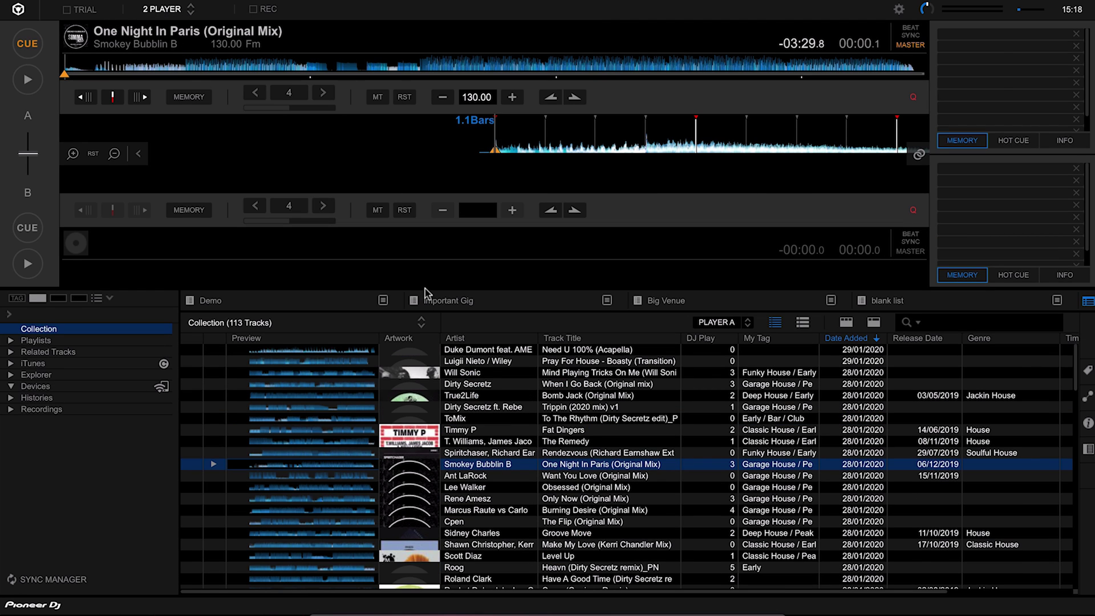
{"action": "left_click_drag", "start_coordinate": [511, 446], "coordinate": [491, 242]}
Try the SIMPLE PLAYER and FULL BROWSER layouts, then return to 1 PLAYER
{"action": "left_click", "coordinate": [178, 10]}
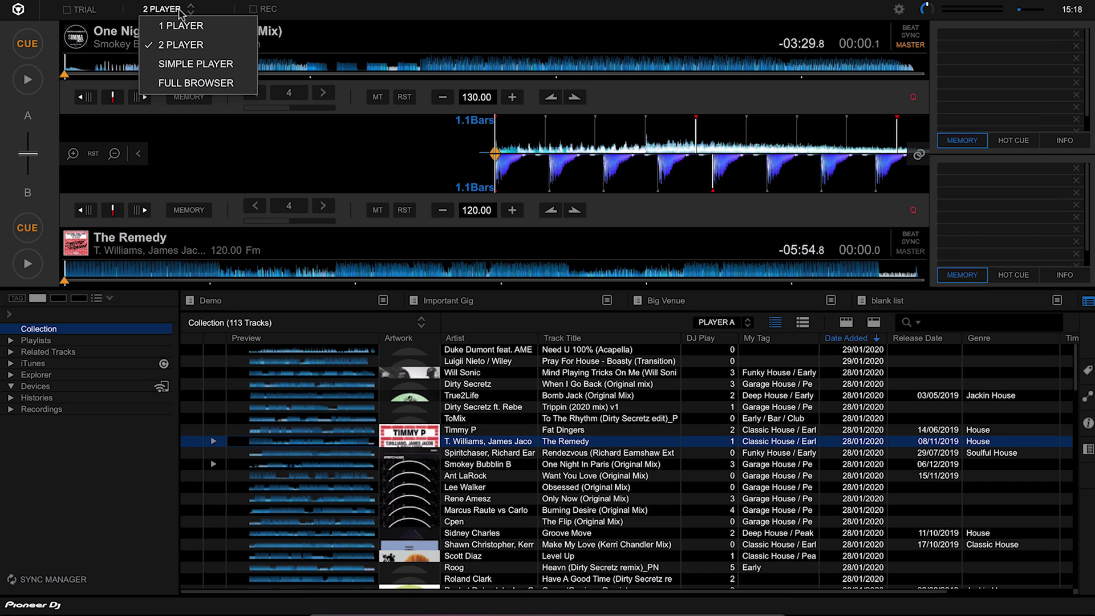
{"action": "left_click", "coordinate": [204, 69]}
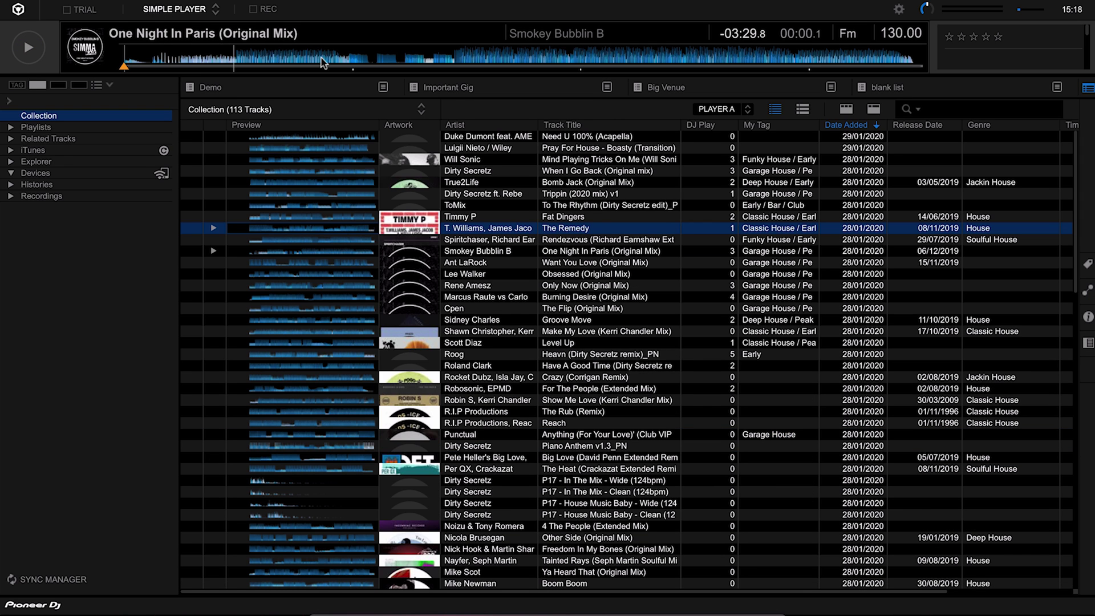
{"action": "left_click", "coordinate": [217, 8]}
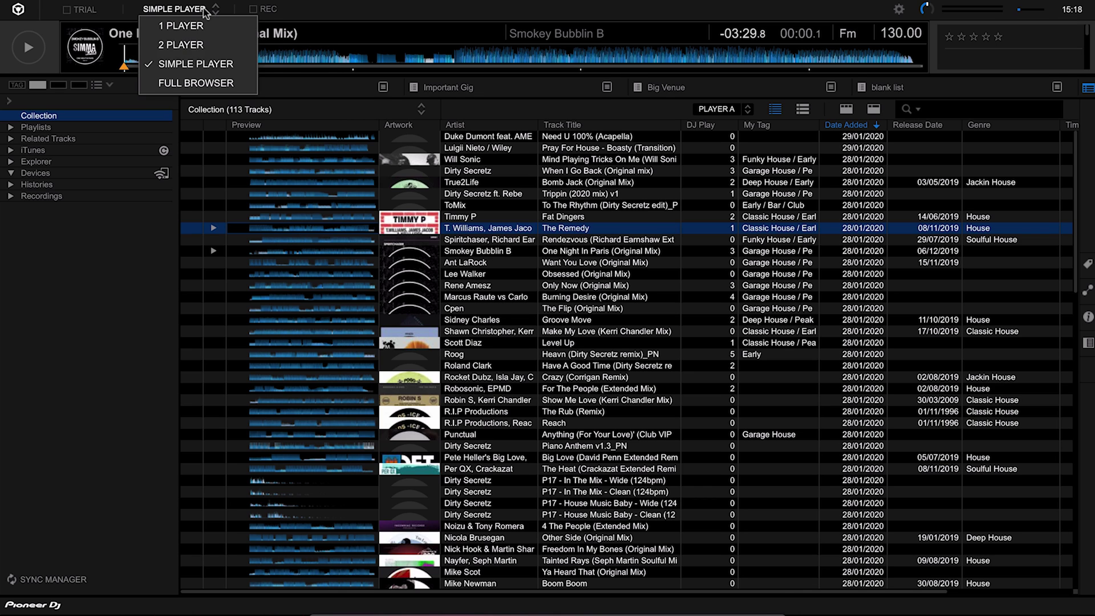
{"action": "left_click", "coordinate": [190, 78]}
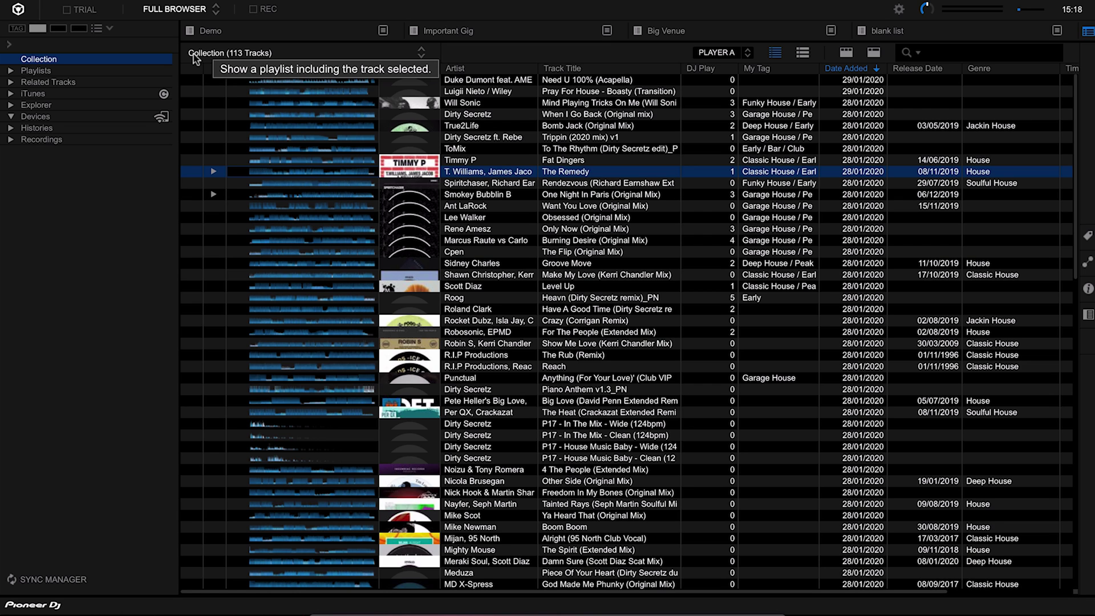
{"action": "left_click", "coordinate": [197, 10]}
{"action": "left_click", "coordinate": [198, 24]}
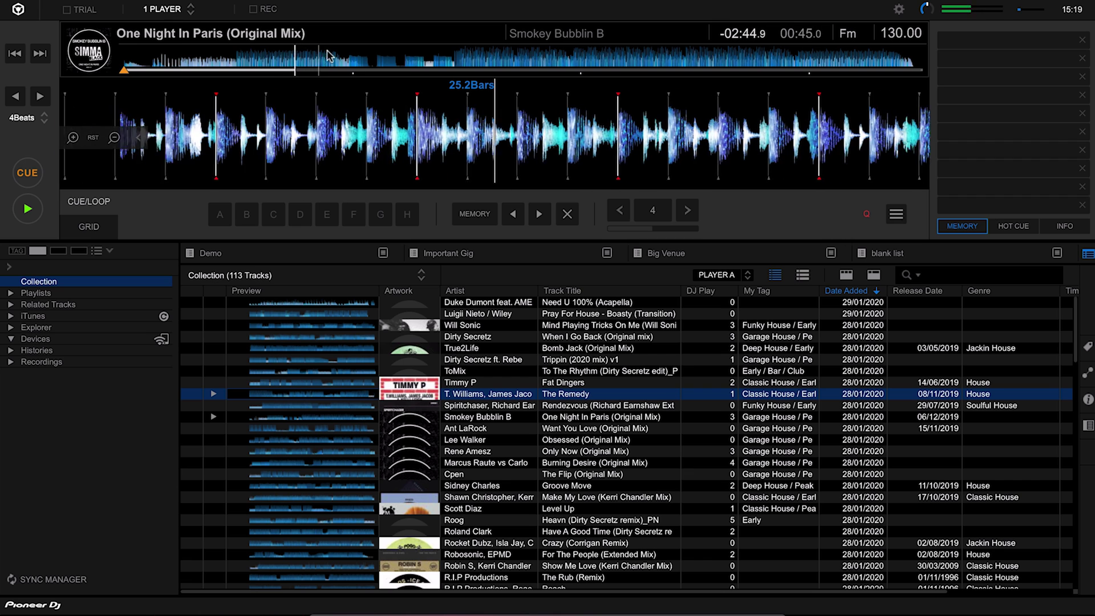
Seek ahead in One Night In Paris on the overview waveform, pause, resume, then return to cue
{"action": "left_click_drag", "start_coordinate": [345, 55], "coordinate": [355, 57]}
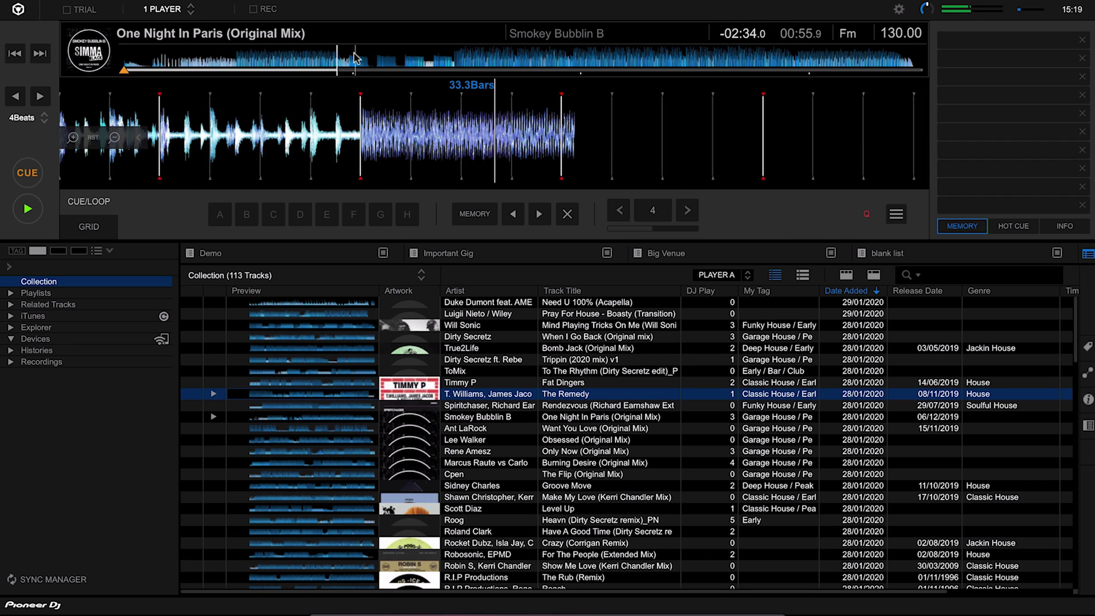
{"action": "left_click", "coordinate": [421, 55]}
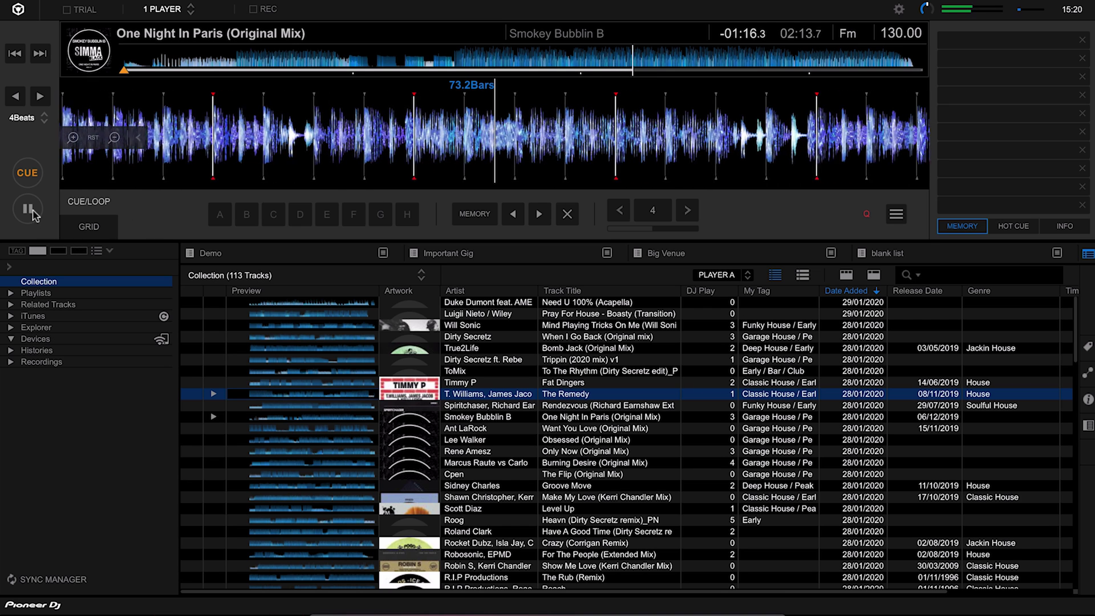
{"action": "left_click", "coordinate": [31, 211]}
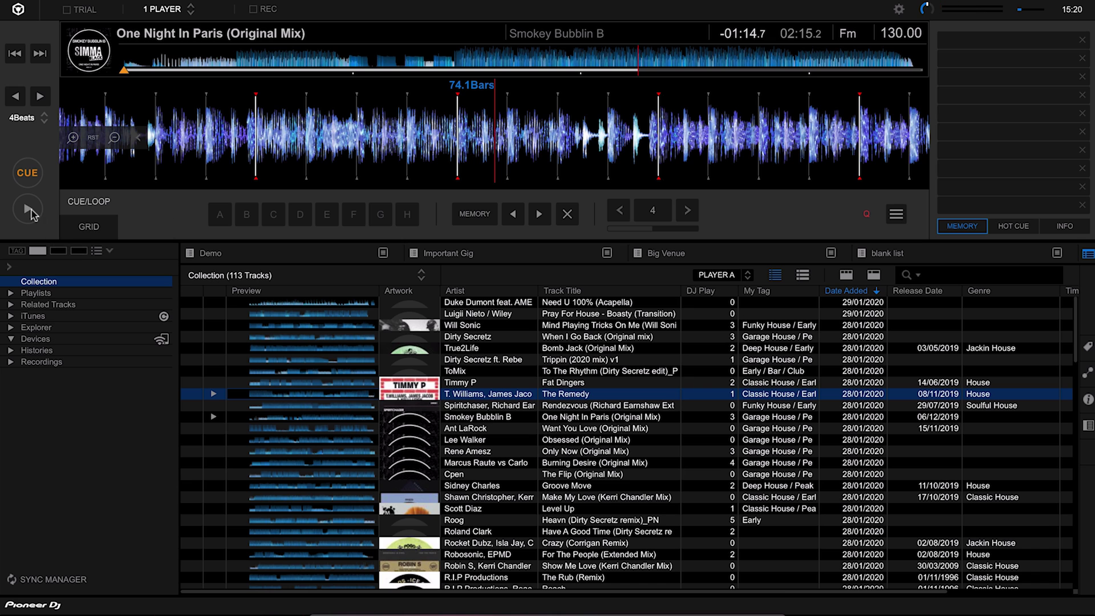
{"action": "left_click", "coordinate": [30, 211]}
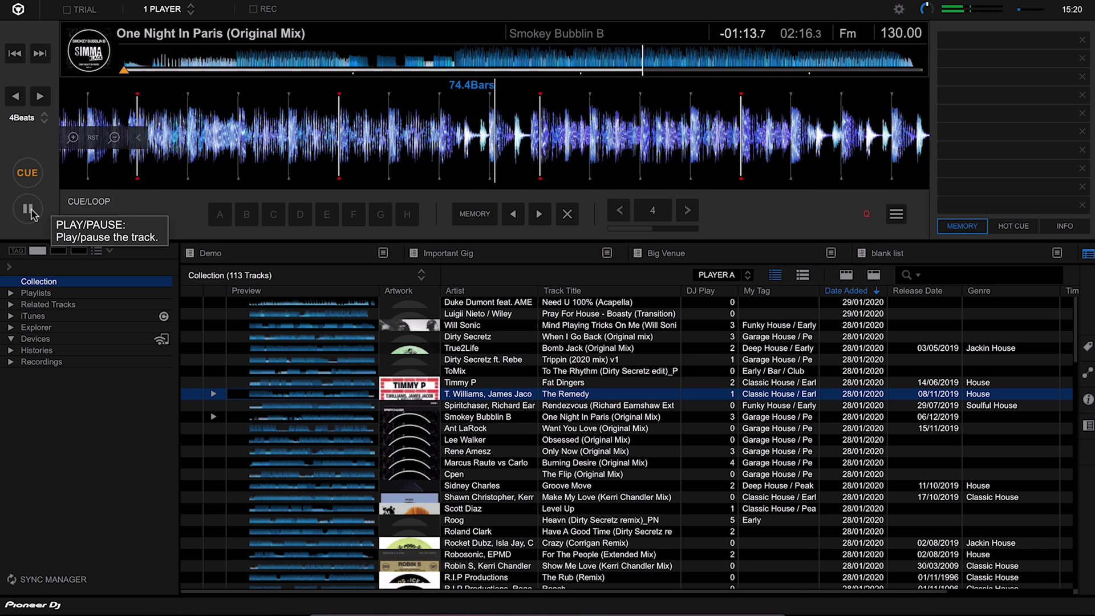
{"action": "left_click", "coordinate": [29, 172]}
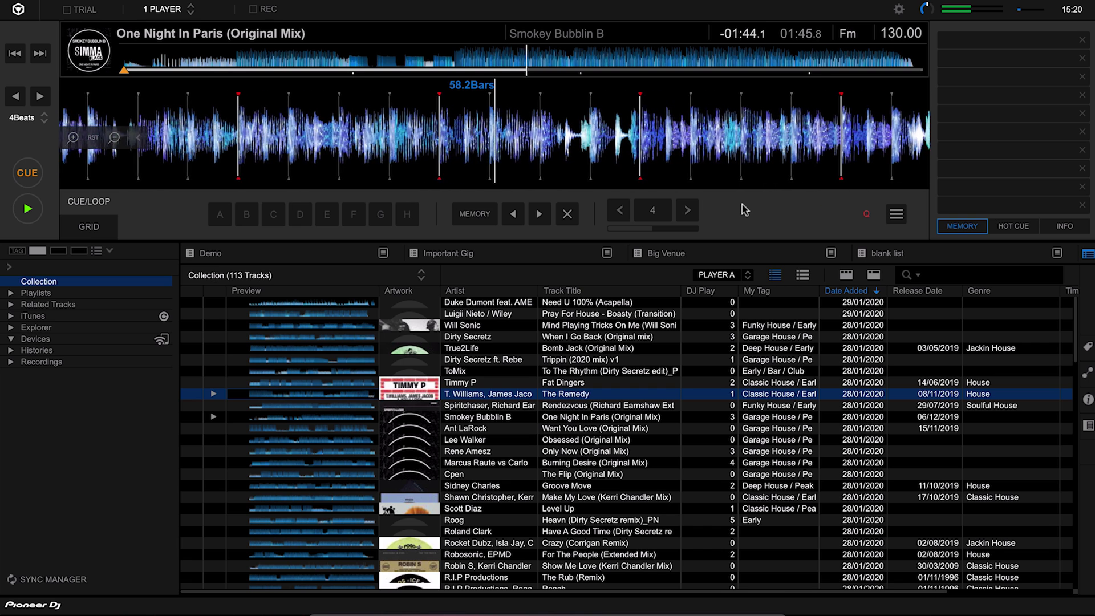
Set and release a 4-beat auto loop, then double the loop length three times
{"action": "left_click", "coordinate": [653, 211]}
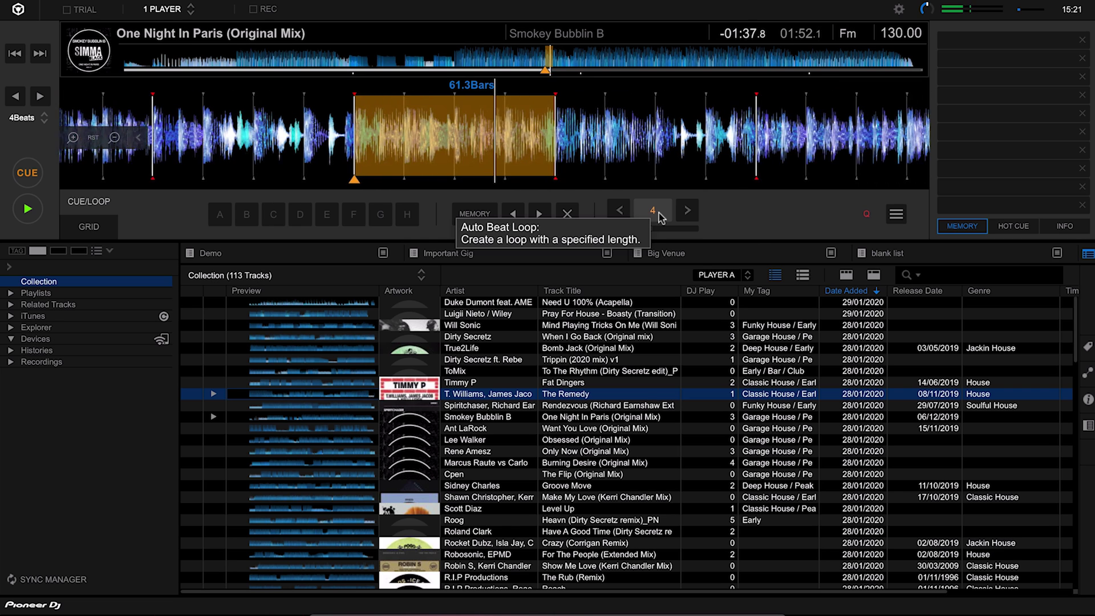
{"action": "left_click", "coordinate": [658, 213]}
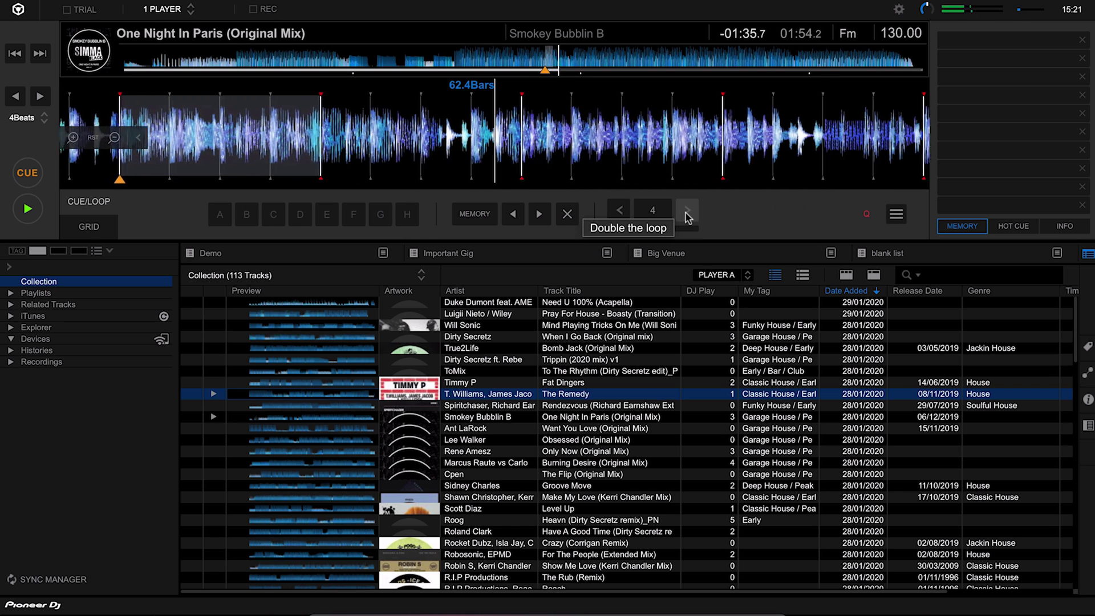
{"action": "left_click", "coordinate": [685, 213]}
{"action": "left_click", "coordinate": [685, 213]}
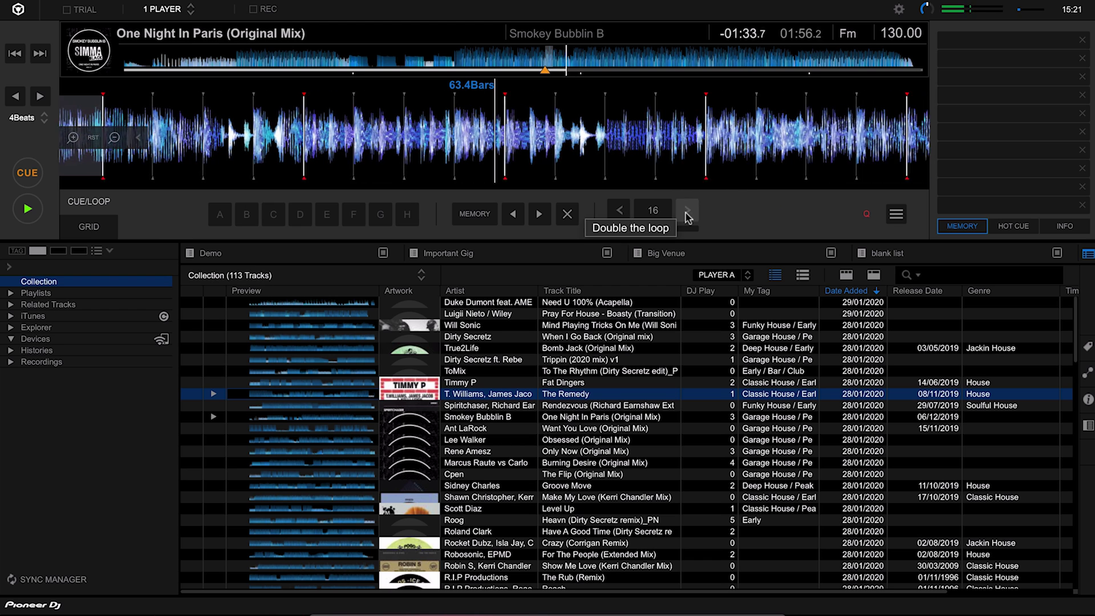
{"action": "left_click", "coordinate": [686, 213]}
Halve the loop length back to 4 beats and switch to manual IN/OUT looping
{"action": "left_click", "coordinate": [618, 215]}
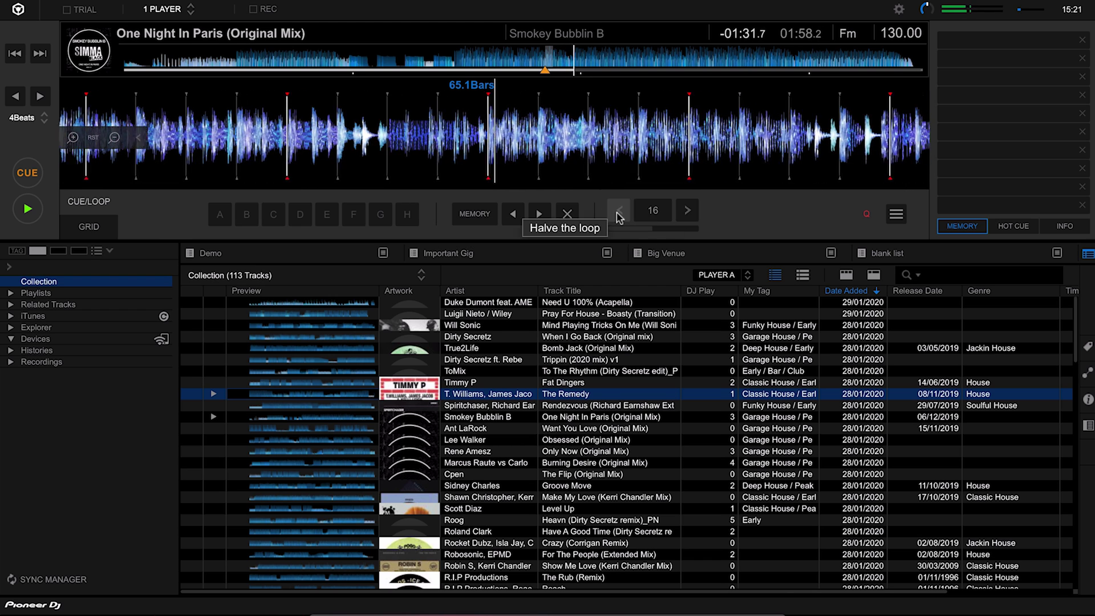
{"action": "left_click", "coordinate": [619, 215]}
{"action": "left_click", "coordinate": [619, 215]}
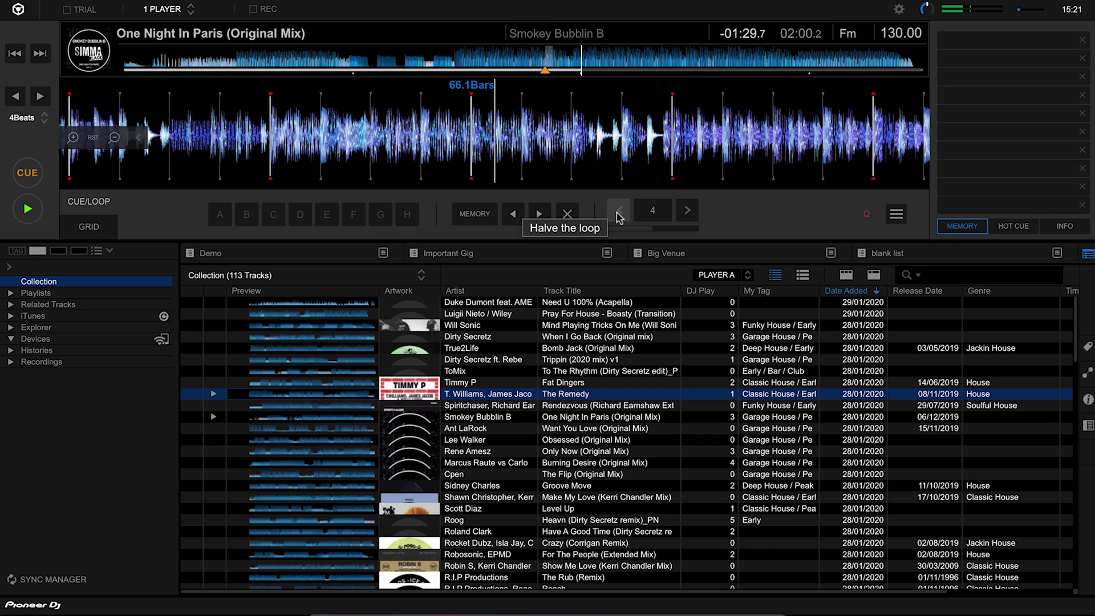
{"action": "left_click", "coordinate": [675, 228]}
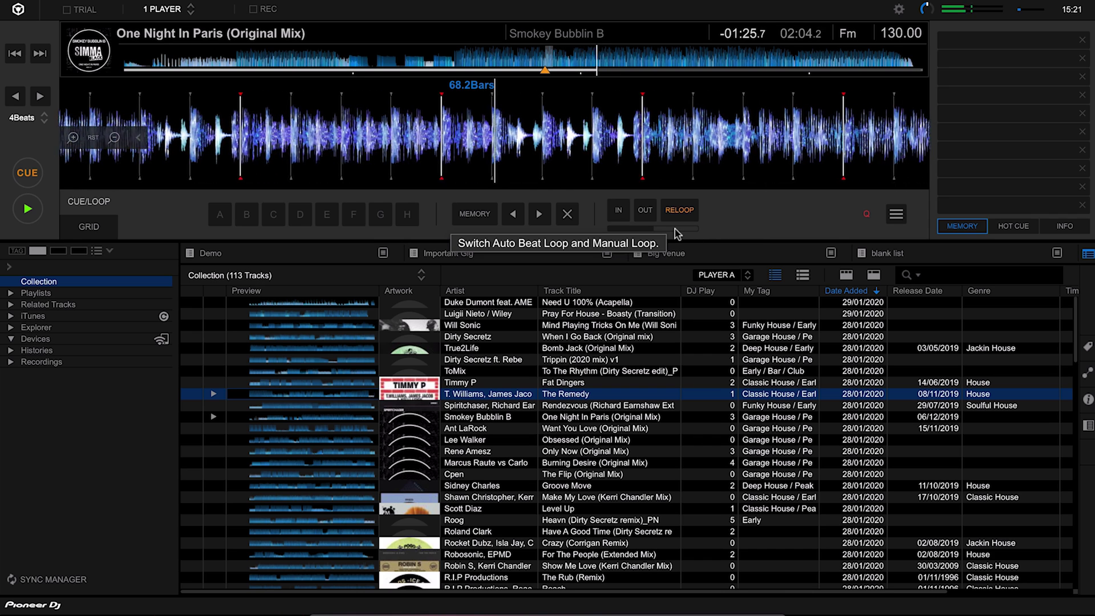
Create a manual IN/OUT loop, exit it, and stop playback around bar 75
{"action": "left_click", "coordinate": [622, 211]}
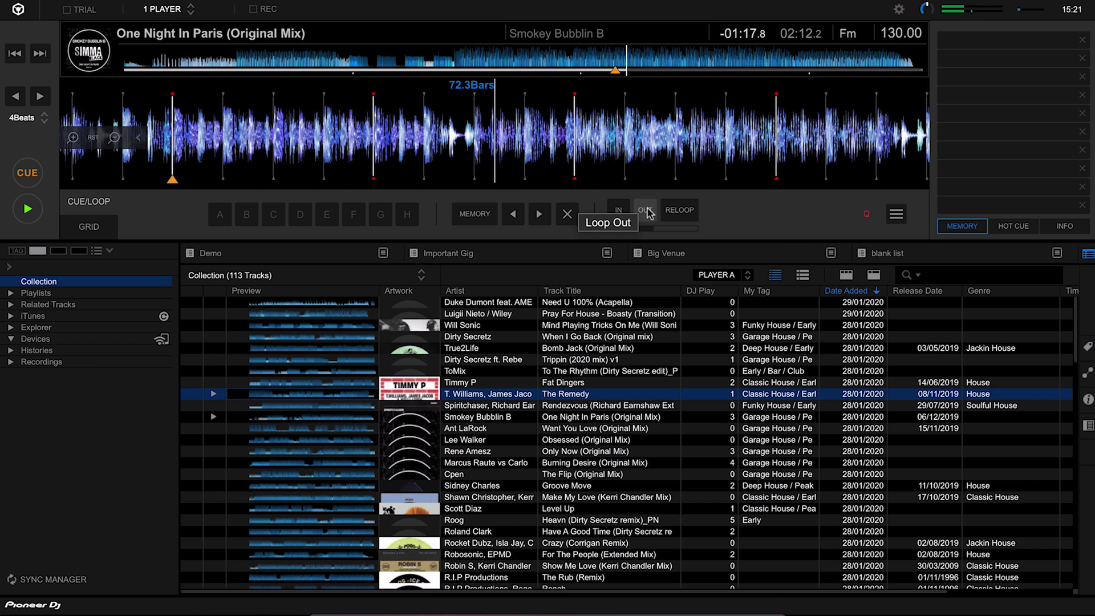
{"action": "left_click", "coordinate": [646, 211]}
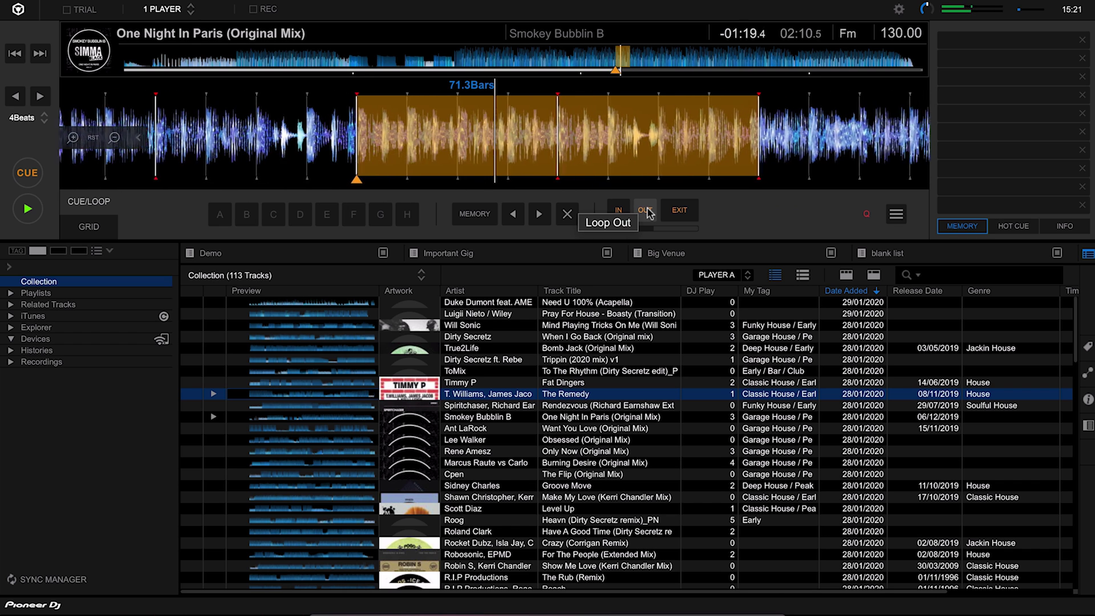
{"action": "left_click", "coordinate": [681, 211]}
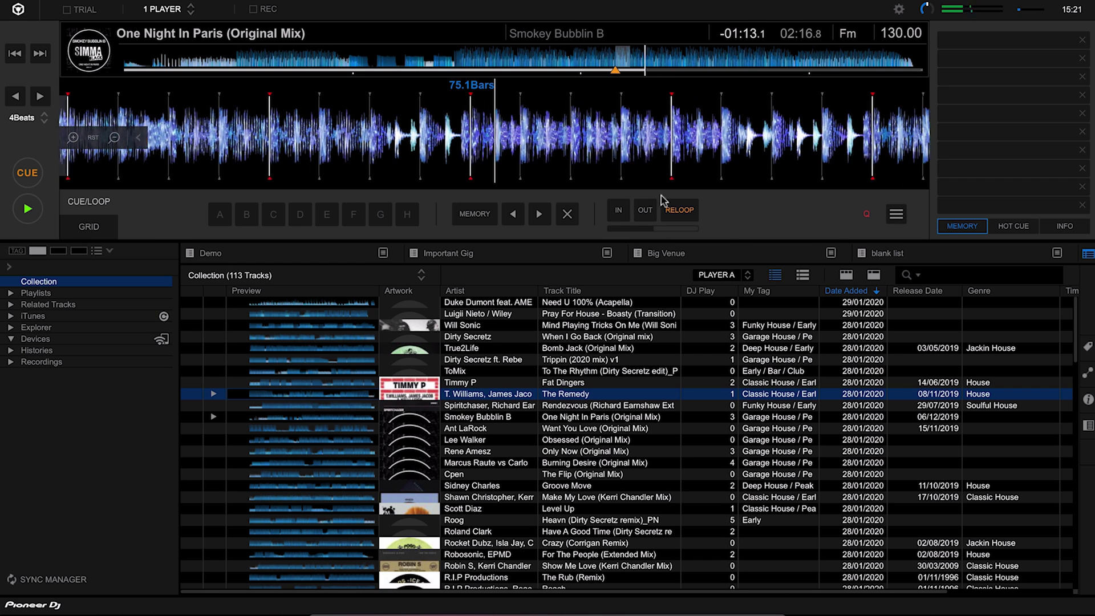
{"action": "left_click", "coordinate": [27, 208]}
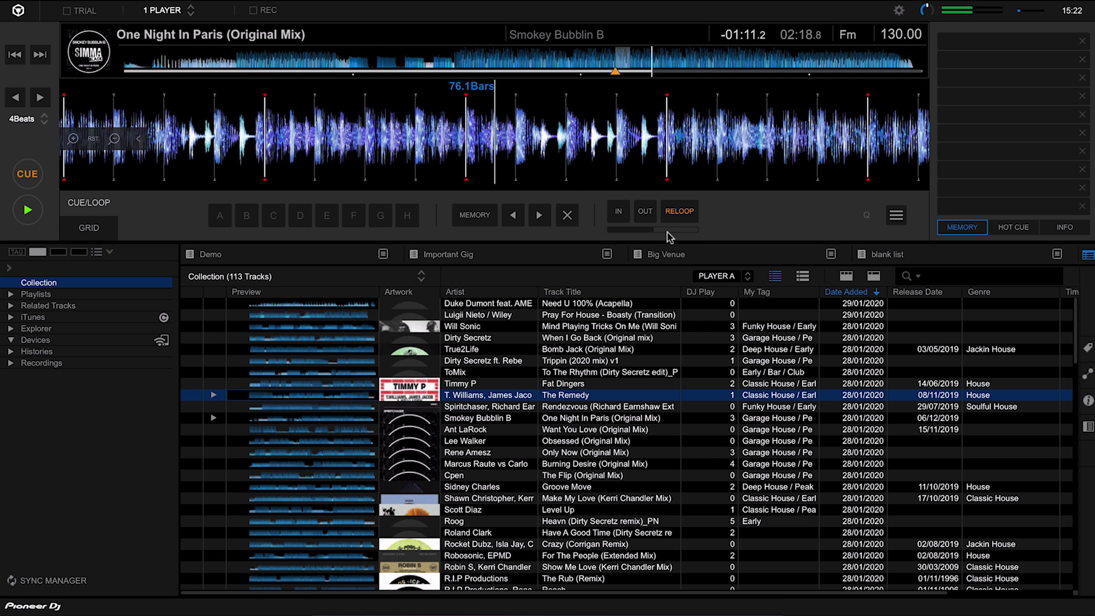
Try an unquantized loop, enable Q quantize, then set and exit a beat-snapped IN/OUT loop
{"action": "left_click", "coordinate": [649, 217]}
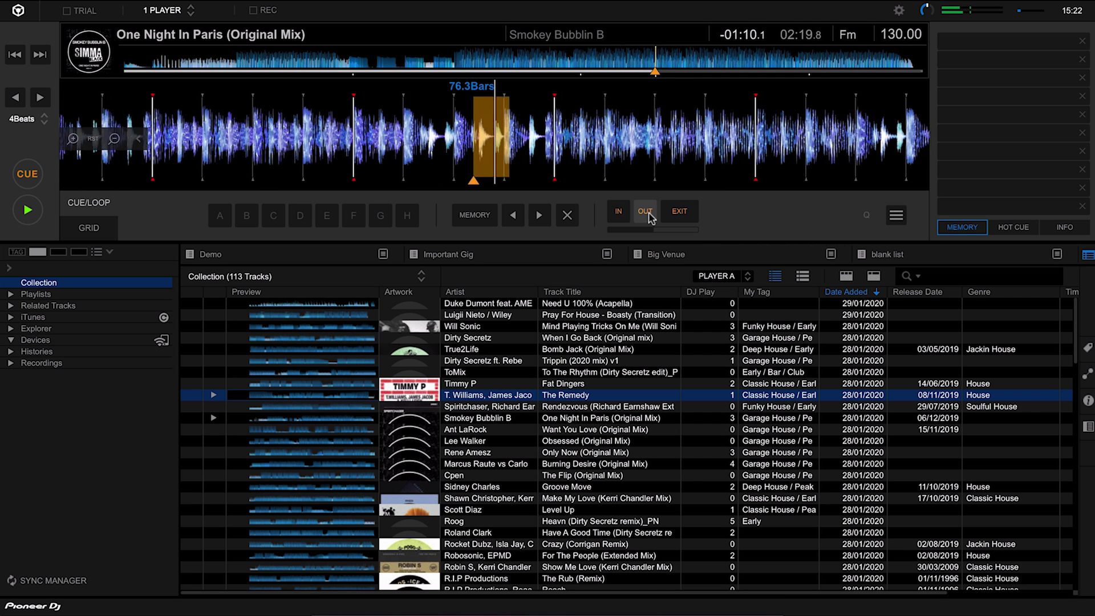
{"action": "left_click", "coordinate": [681, 213]}
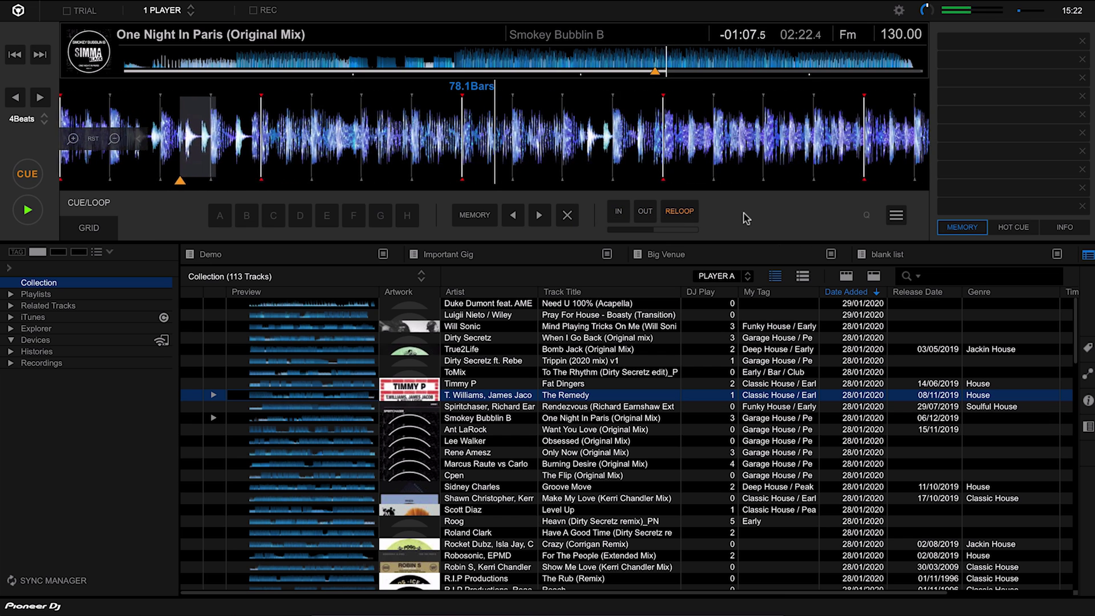
{"action": "left_click", "coordinate": [867, 217]}
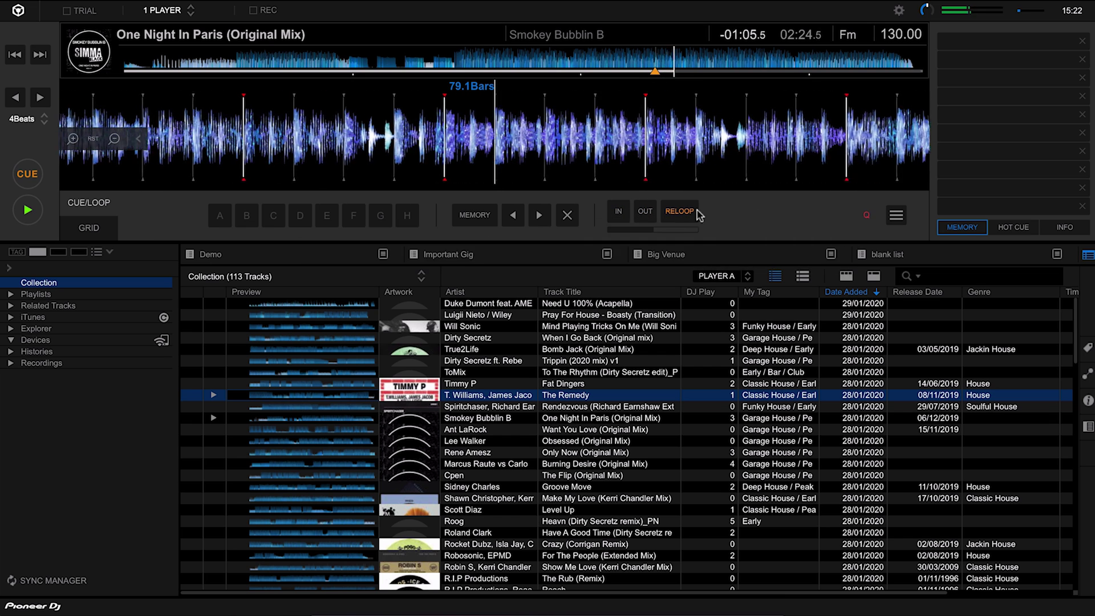
{"action": "left_click", "coordinate": [620, 215]}
{"action": "left_click", "coordinate": [644, 214]}
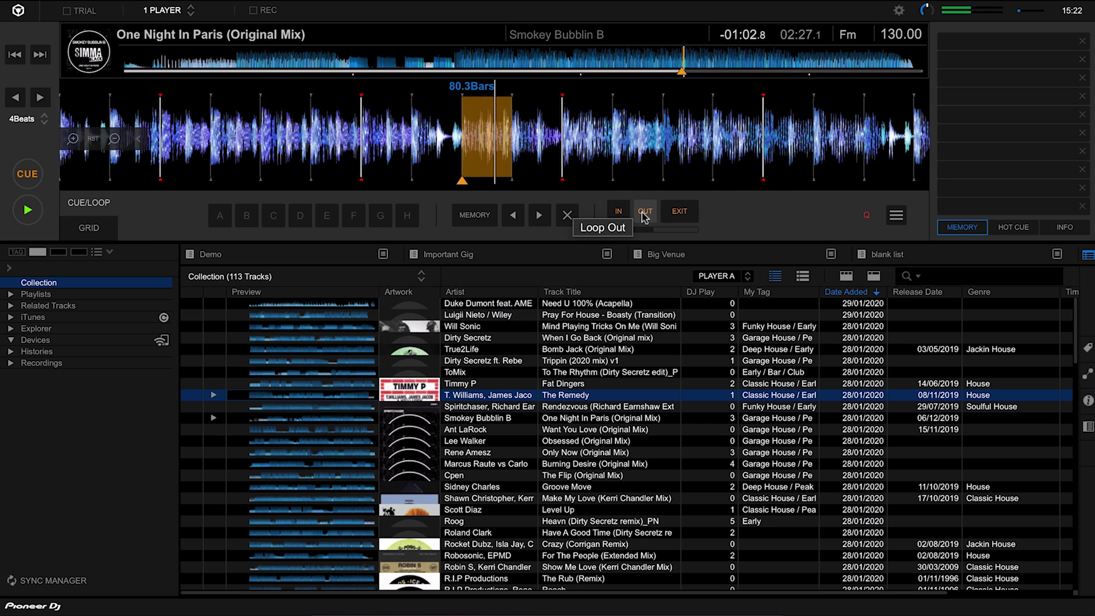
{"action": "left_click", "coordinate": [692, 214]}
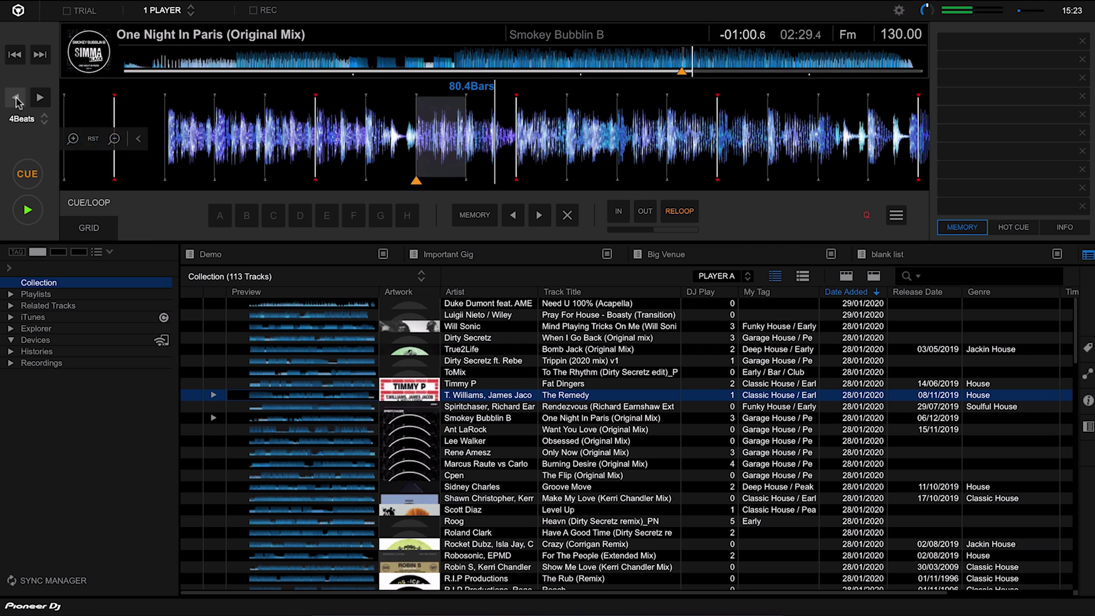
Pick 16Beats from the beat-jump size dropdown in place of 4Beats
{"action": "left_click", "coordinate": [39, 122]}
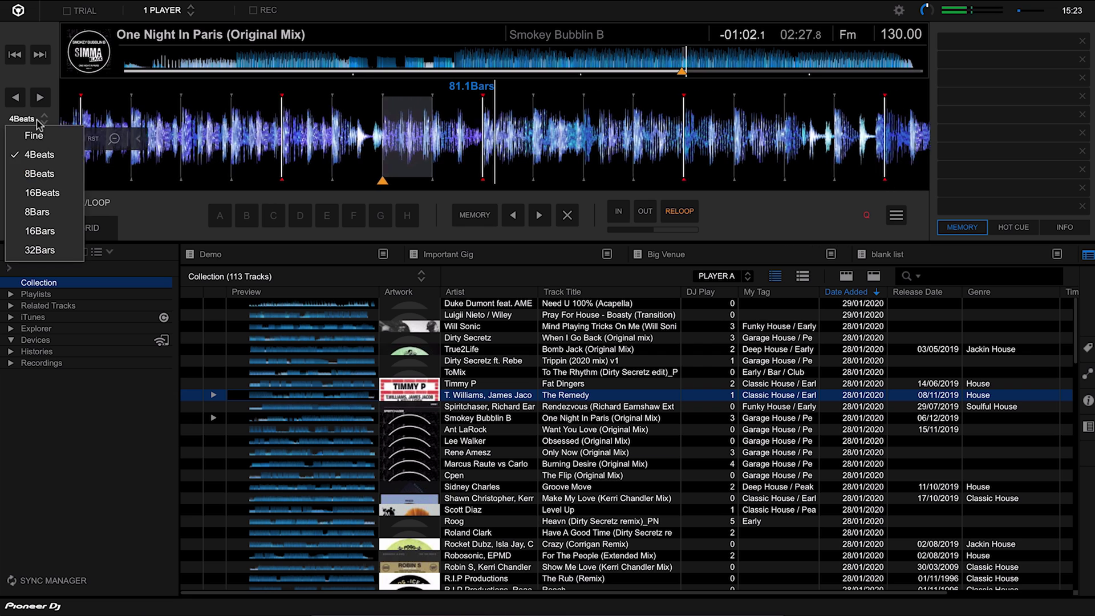
{"action": "left_click", "coordinate": [41, 193]}
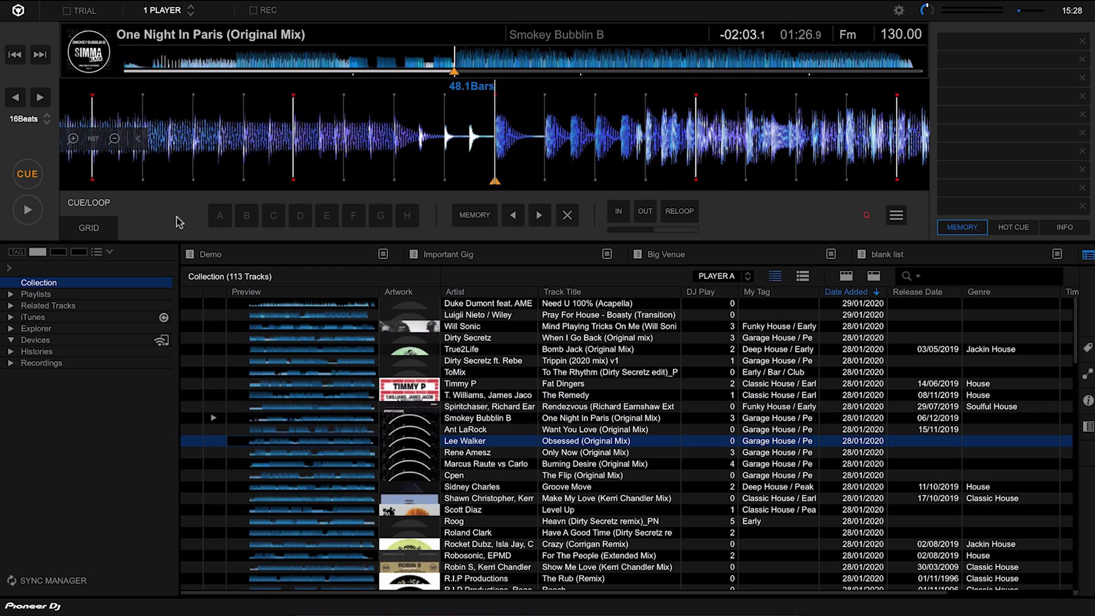
Choose 2 PLAYER from the layout menu to show decks A and B
{"action": "left_click", "coordinate": [183, 17]}
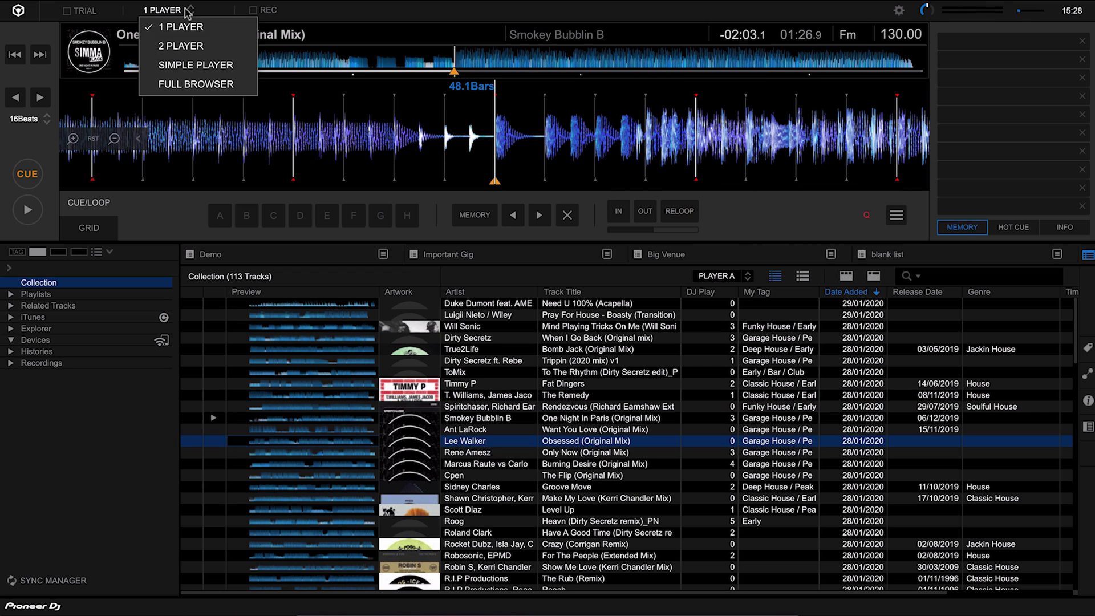
{"action": "left_click", "coordinate": [191, 48]}
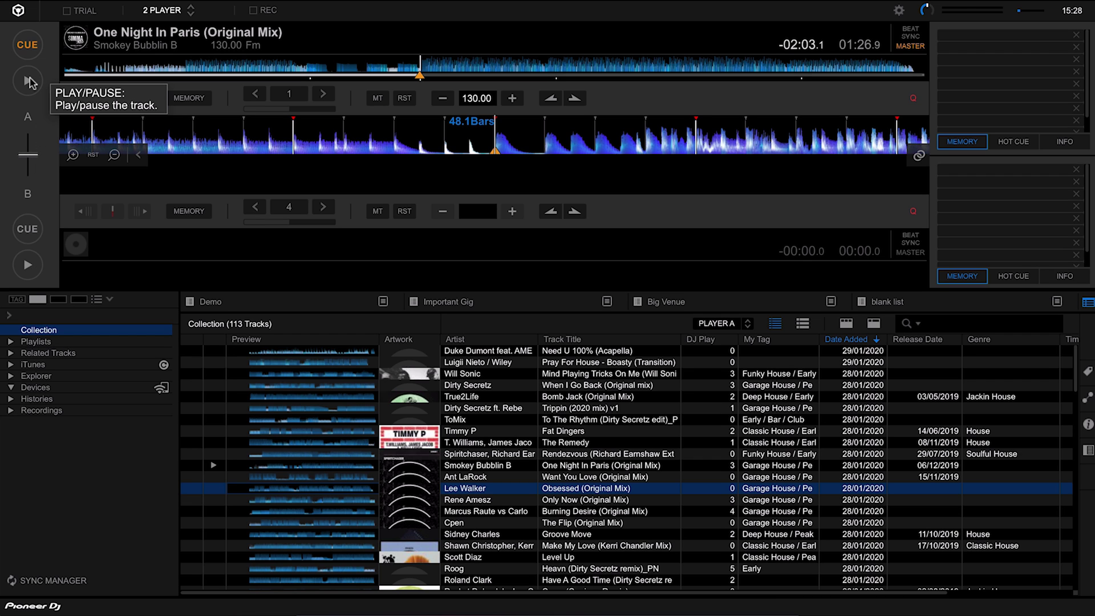
Play deck A, load Obsessed (Original Mix) on deck B, nudge its tempo, and BEAT SYNC to 130.00 BPM
{"action": "left_click", "coordinate": [29, 82]}
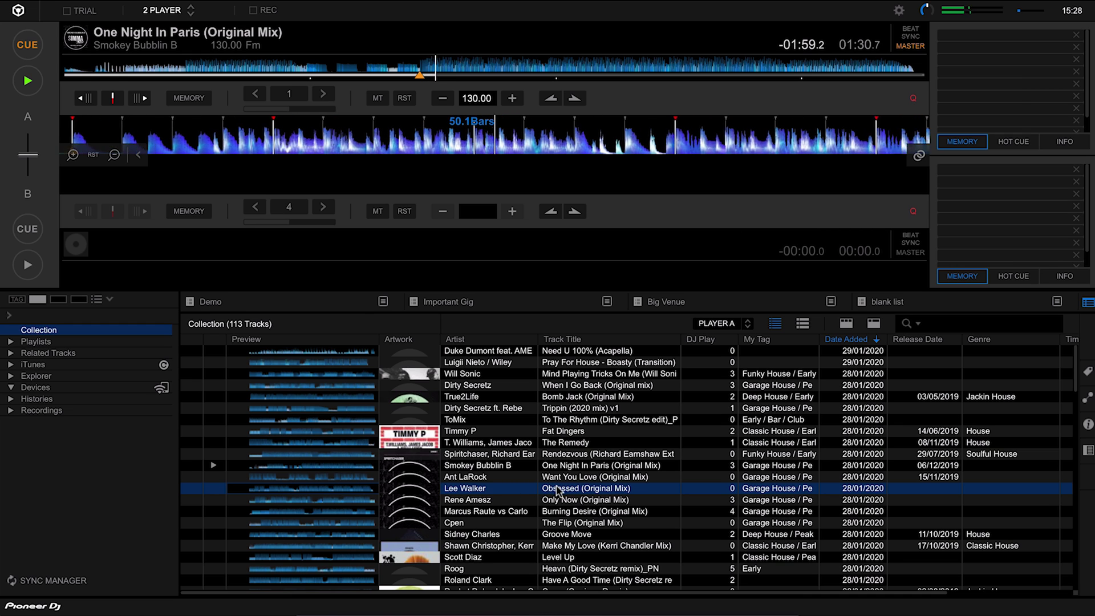
{"action": "left_click_drag", "start_coordinate": [558, 490], "coordinate": [466, 251]}
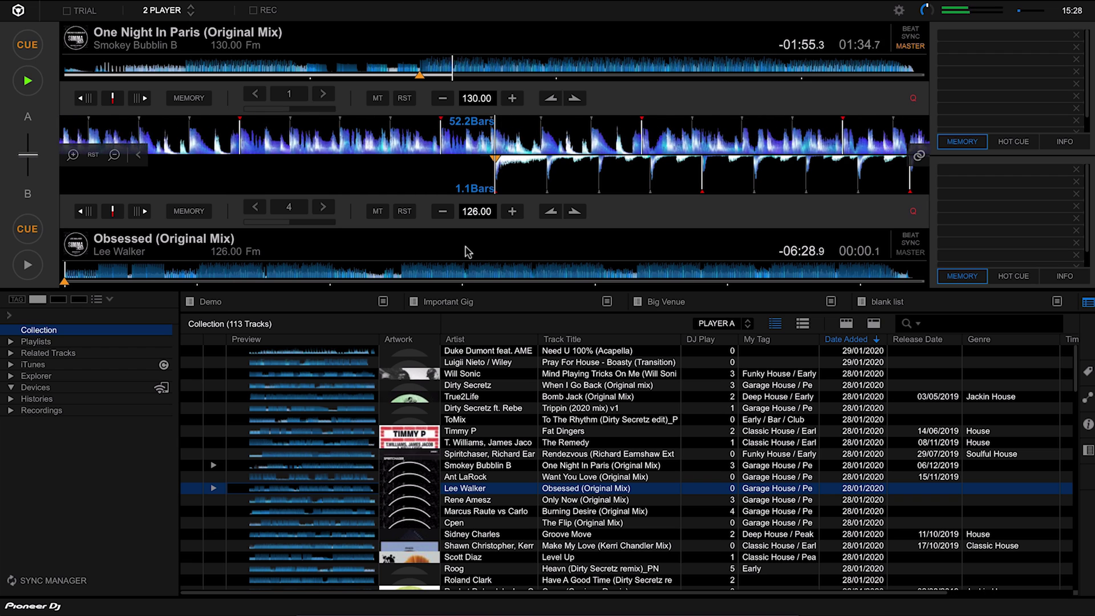
{"action": "left_click", "coordinate": [512, 212]}
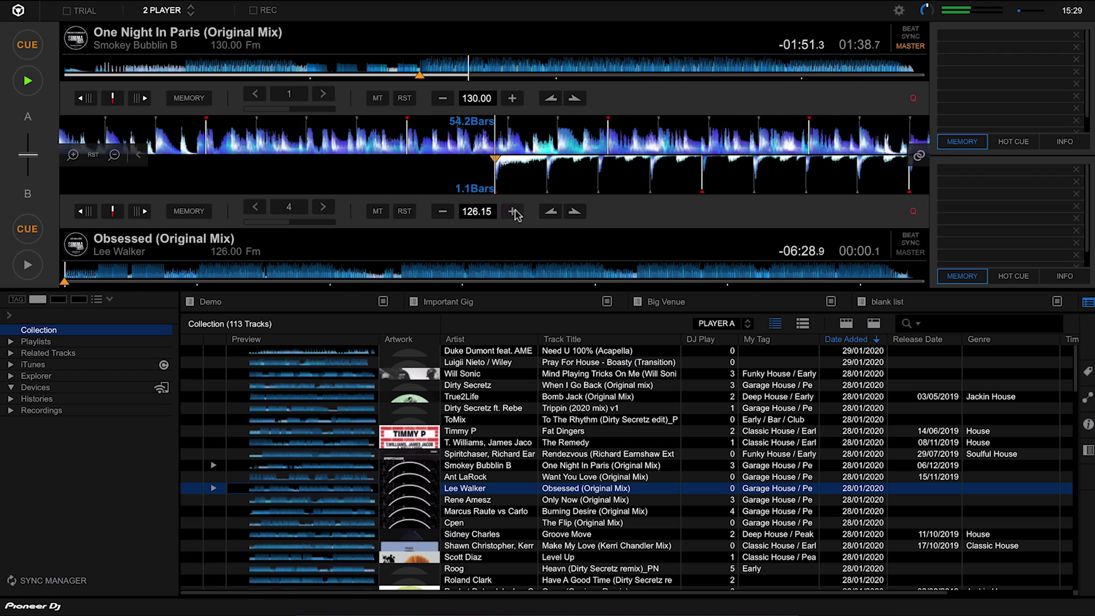
{"action": "left_click", "coordinate": [512, 211]}
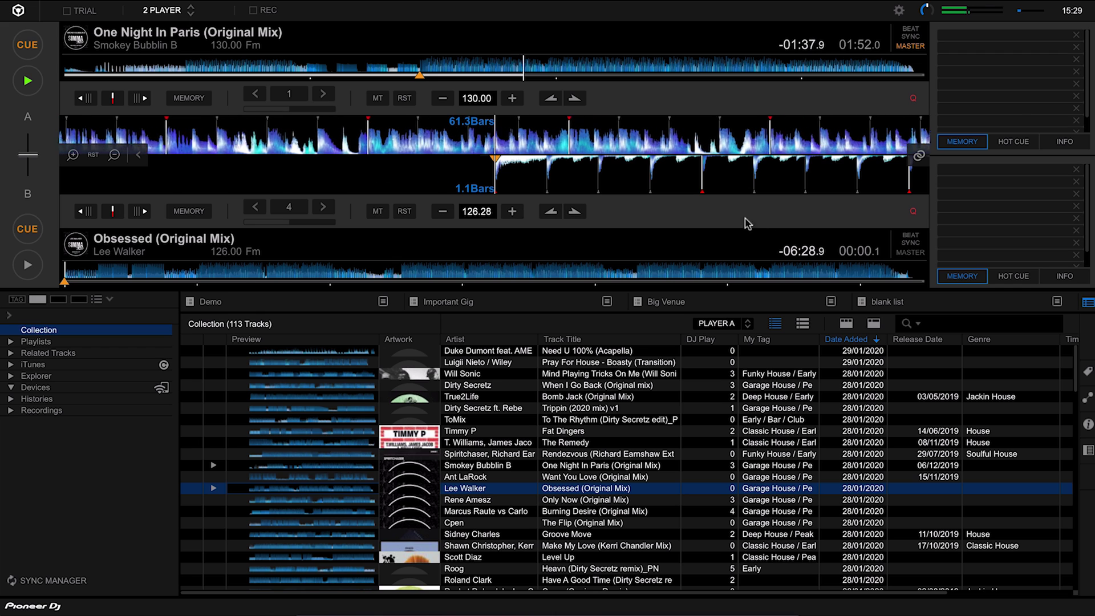
{"action": "left_click", "coordinate": [913, 241]}
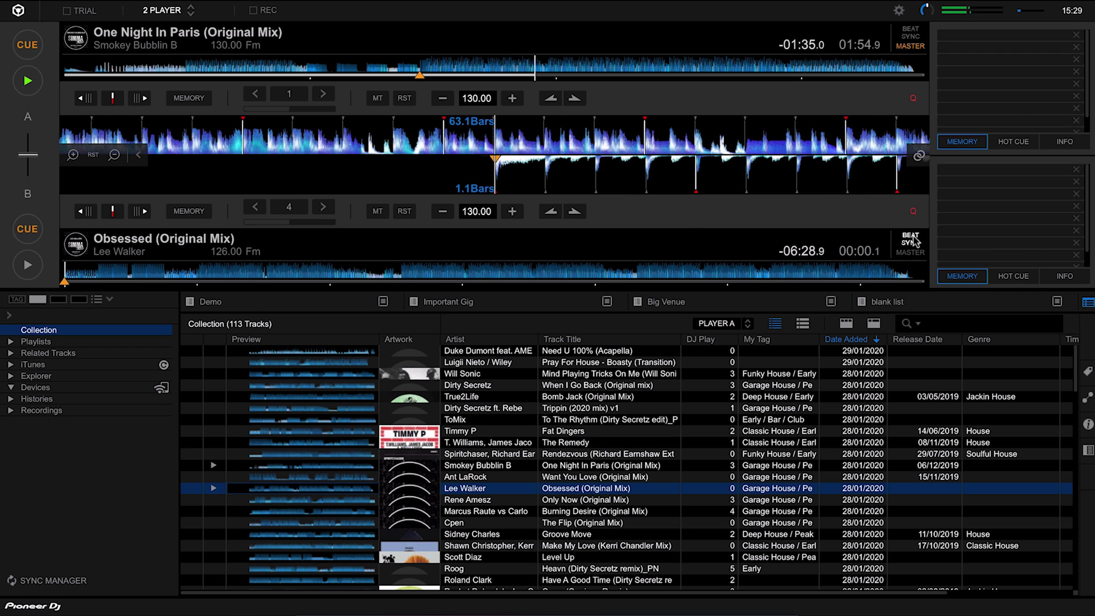
Play 'Obsessed (Original Mix)' on deck B and move the crossfader from centre toward deck B
{"action": "left_click", "coordinate": [27, 267]}
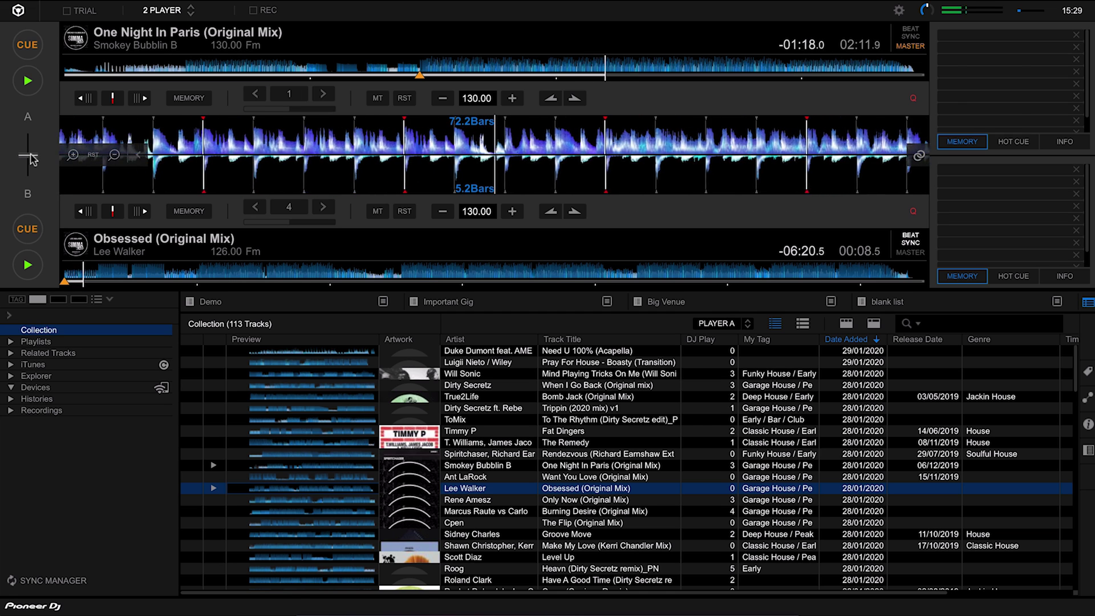
{"action": "mouse_move", "coordinate": [33, 159]}
{"action": "left_mouse_down"}
{"action": "mouse_move", "coordinate": [32, 184]}
{"action": "mouse_move", "coordinate": [31, 158]}
{"action": "left_mouse_up"}
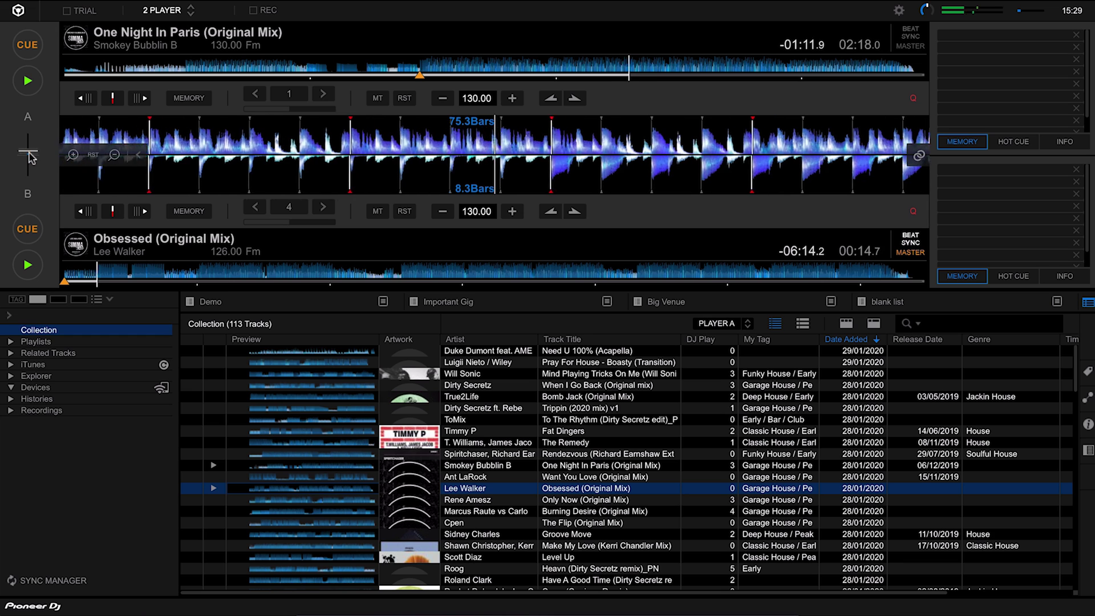
{"action": "left_click_drag", "start_coordinate": [30, 153], "coordinate": [30, 165]}
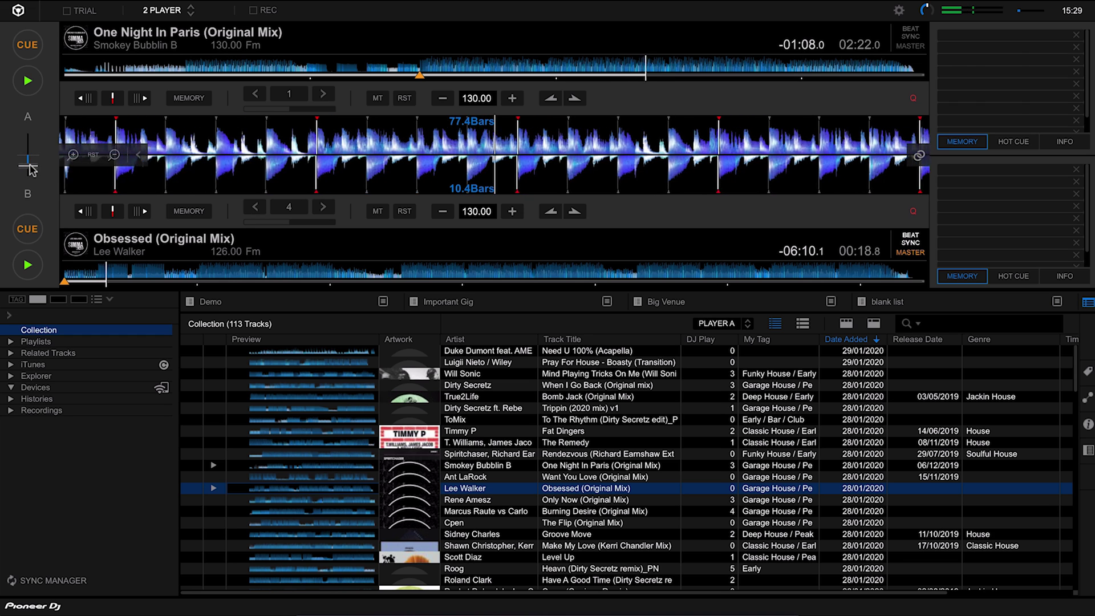